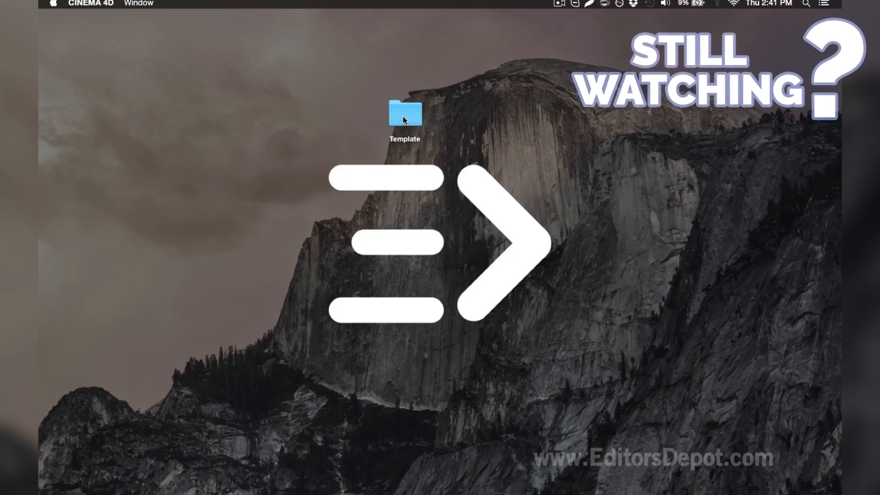
Step: Open the Template folder on the desktop
{"action": "left_click", "coordinate": [403, 116]}
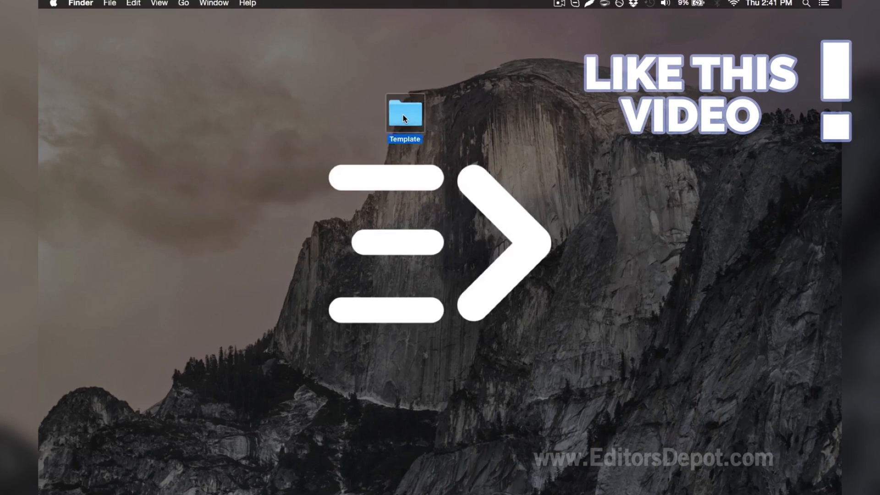
{"action": "double_click", "coordinate": [403, 115]}
{"action": "left_click", "coordinate": [479, 158]}
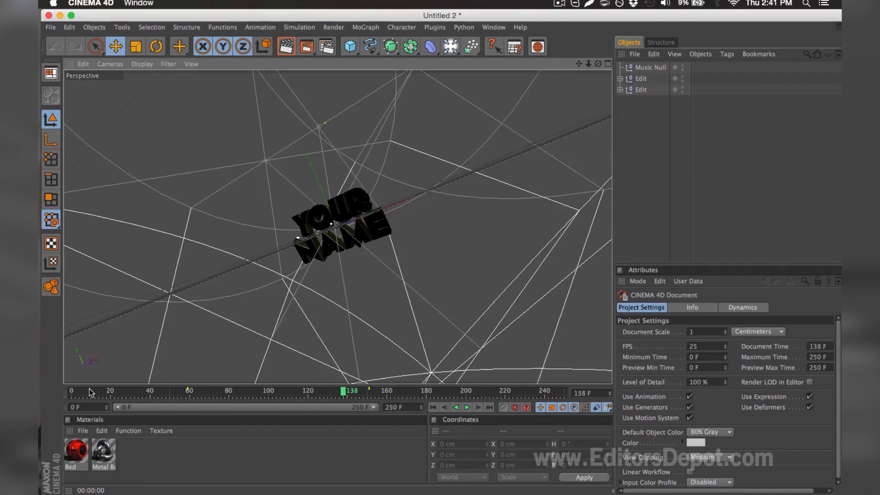
Step: Move the timeline in the Cinema 4D project to frame 161 and expand both Edit groups
{"action": "left_click_drag", "start_coordinate": [91, 392], "coordinate": [389, 384]}
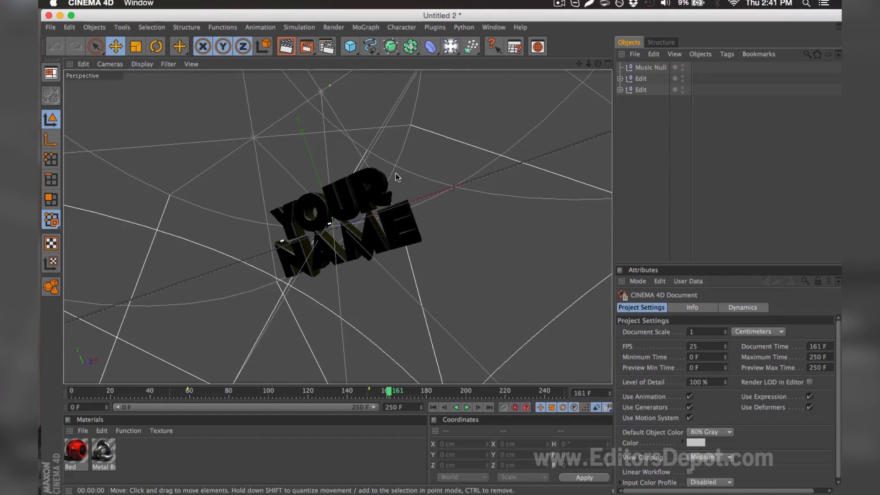
{"action": "left_click", "coordinate": [620, 78]}
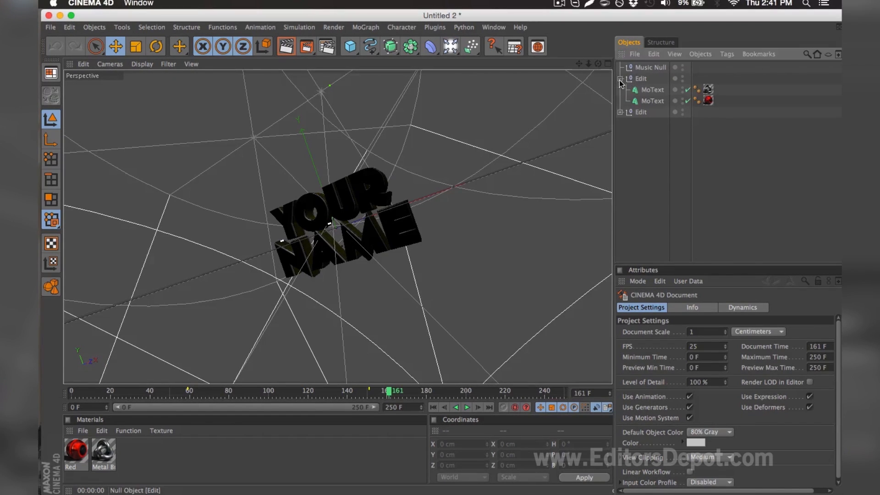
{"action": "left_click", "coordinate": [621, 112]}
Step: Check the font selection for the MoText.1 object reading NAME in the second Edit group
{"action": "left_click", "coordinate": [638, 125]}
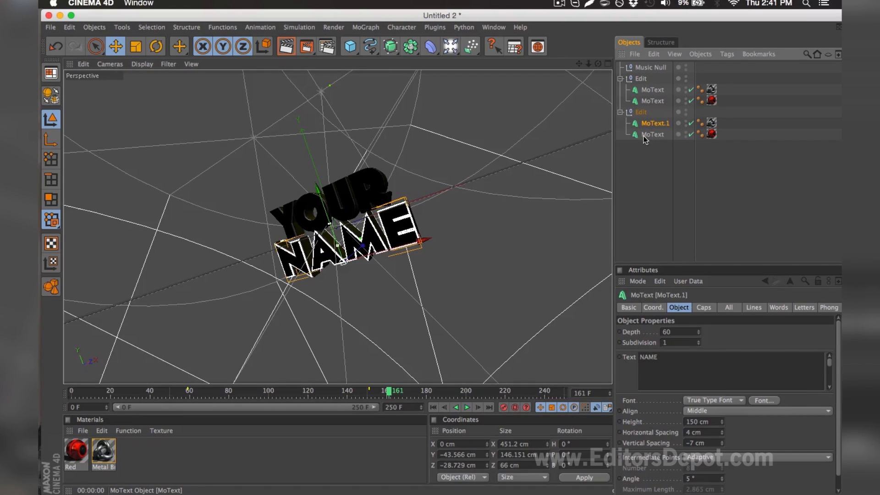
{"action": "left_click", "coordinate": [761, 401]}
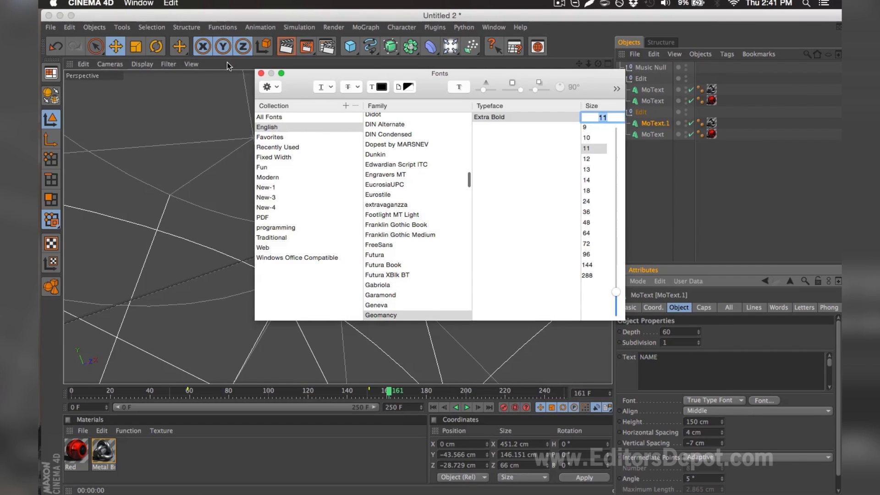
{"action": "left_click", "coordinate": [260, 73]}
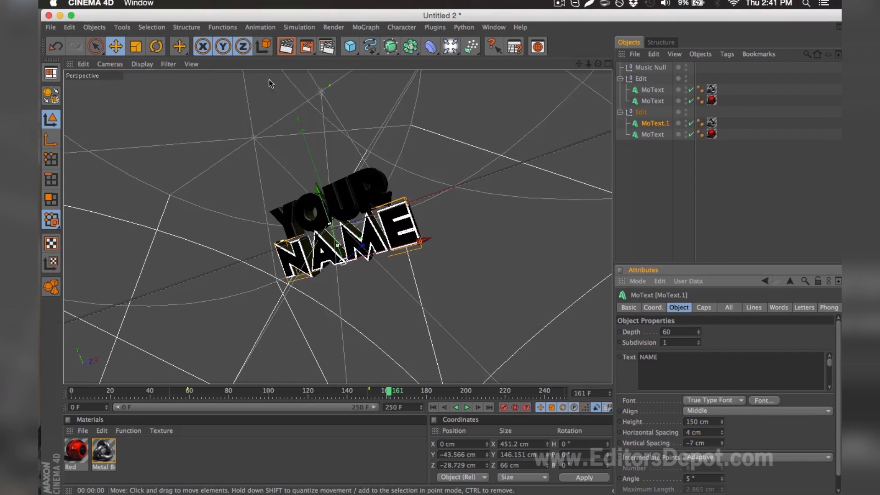
{"action": "left_click", "coordinate": [650, 229]}
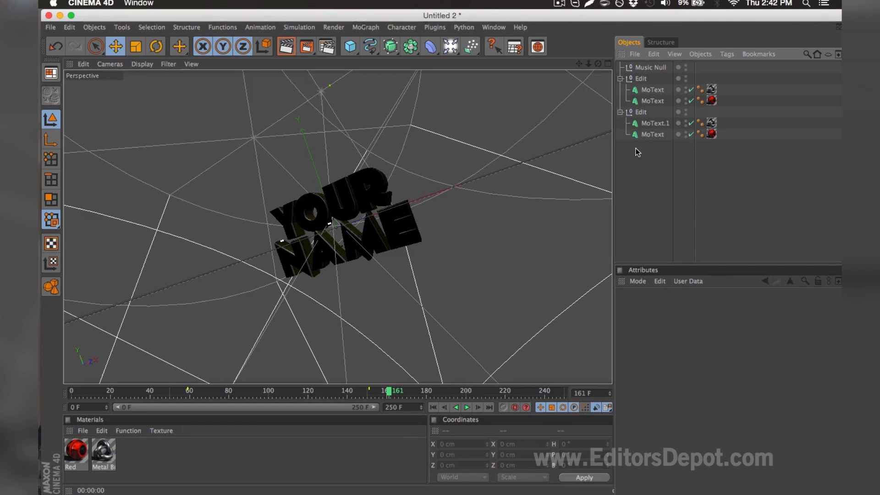
Step: Replace the text of the metal MoText object in the first Edit group with EDITORS
{"action": "left_click", "coordinate": [651, 89]}
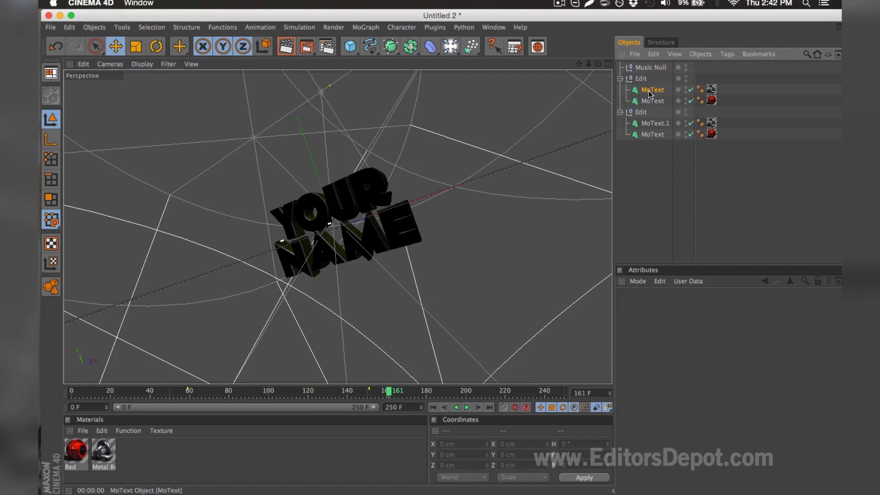
{"action": "left_click_drag", "start_coordinate": [682, 363], "coordinate": [616, 337]}
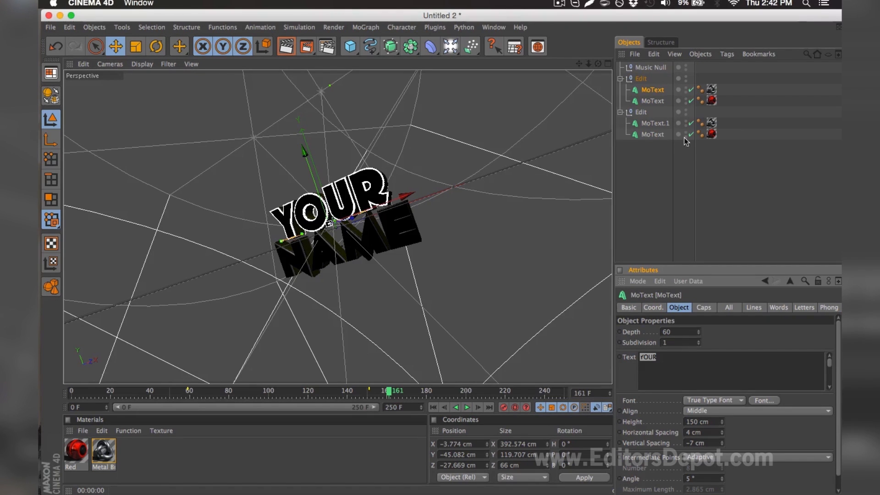
{"action": "type", "text": "EDITORS"}
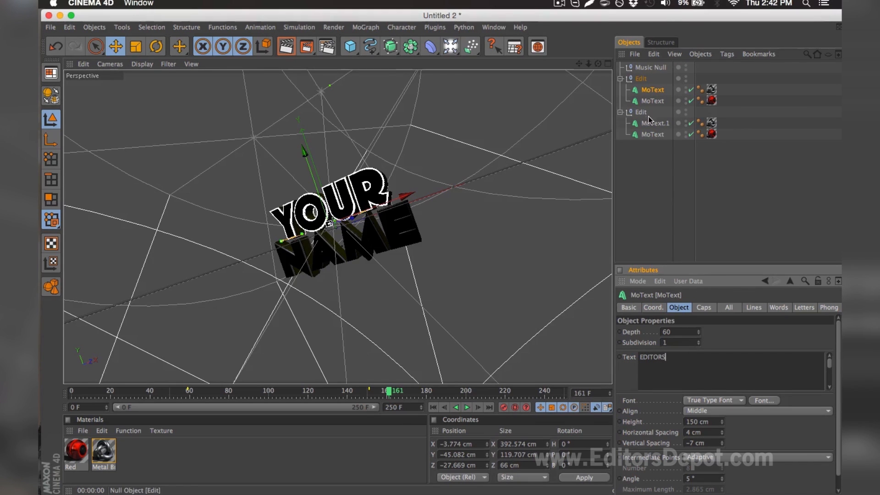
Step: Replace the text of the red MoText object in the first Edit group with EDITORS and render the active view
{"action": "left_click", "coordinate": [652, 100]}
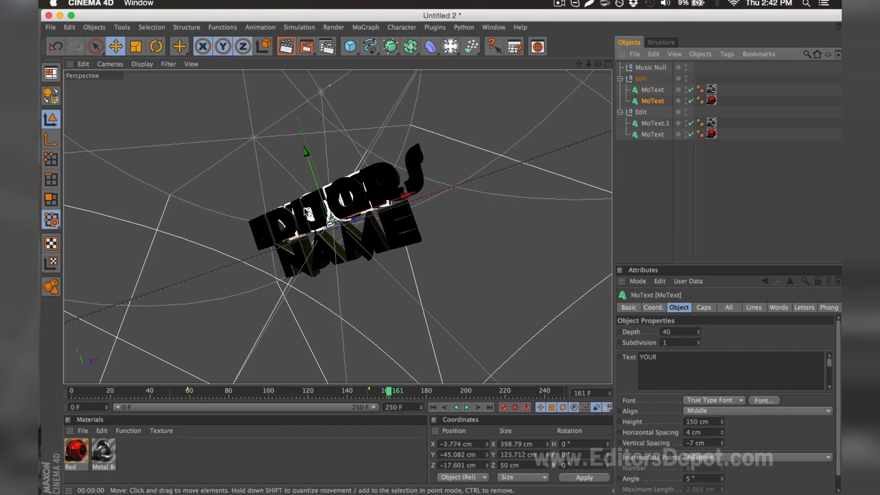
{"action": "left_click_drag", "start_coordinate": [680, 362], "coordinate": [609, 310]}
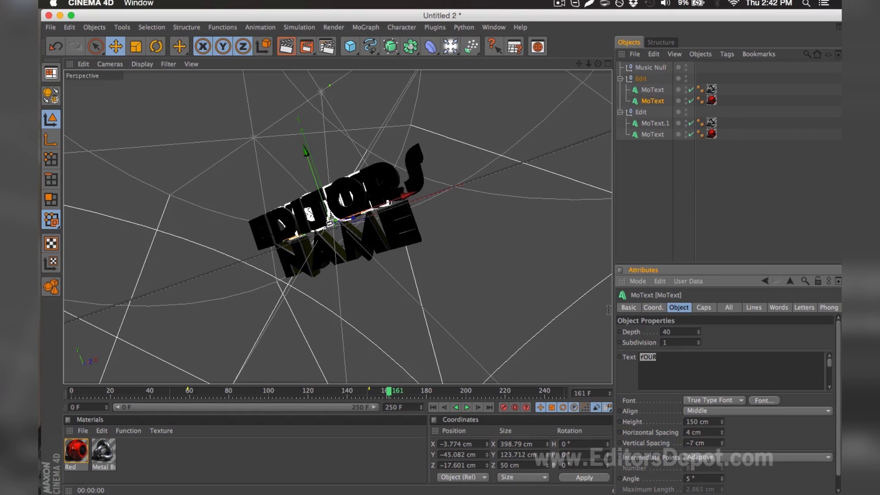
{"action": "type", "text": "NAME"}
{"action": "left_click", "coordinate": [655, 192]}
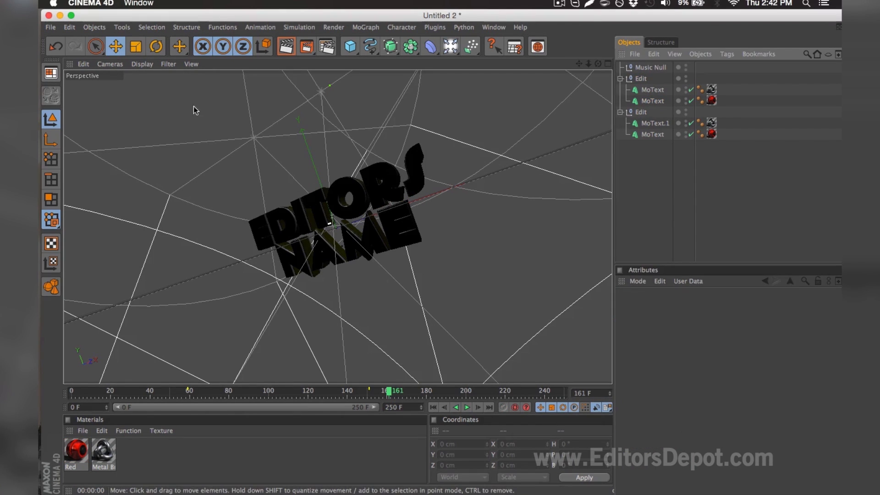
{"action": "left_click", "coordinate": [285, 47]}
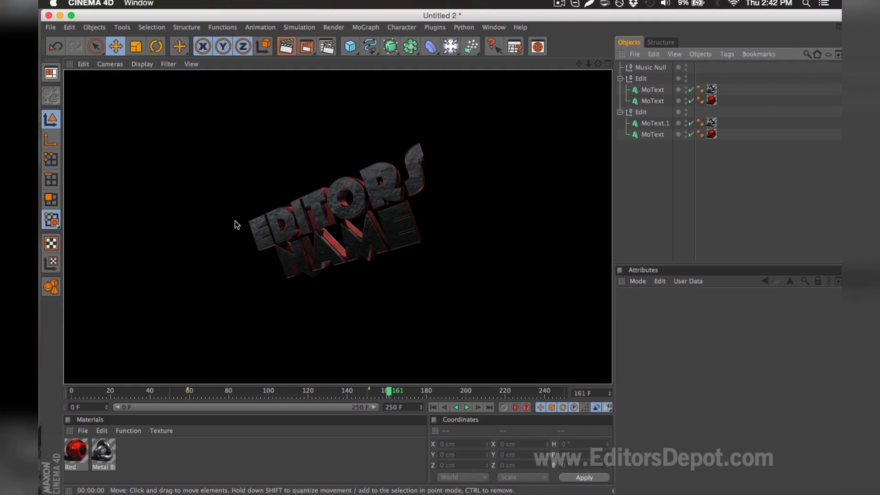
Step: Replace the text of both MoText objects in the second Edit group with DEPOT and render a preview of the view
{"action": "left_click", "coordinate": [656, 123]}
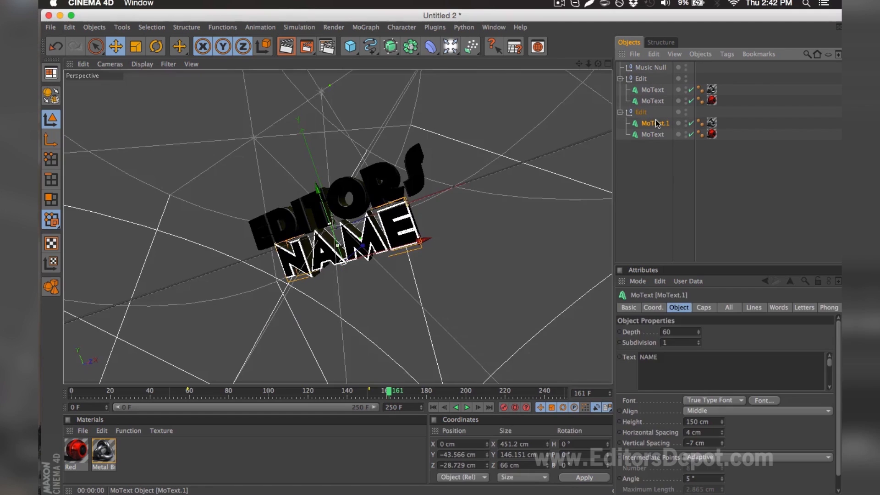
{"action": "left_click", "coordinate": [653, 134], "text": "shift"}
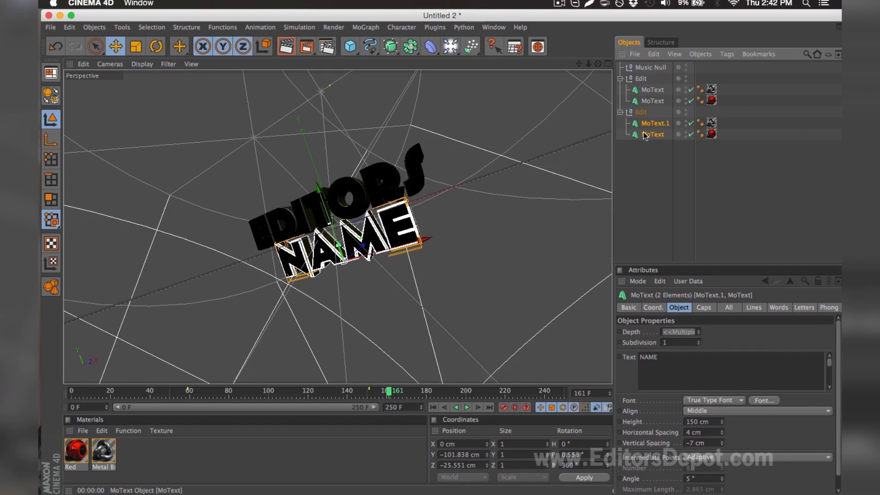
{"action": "double_click", "coordinate": [674, 367]}
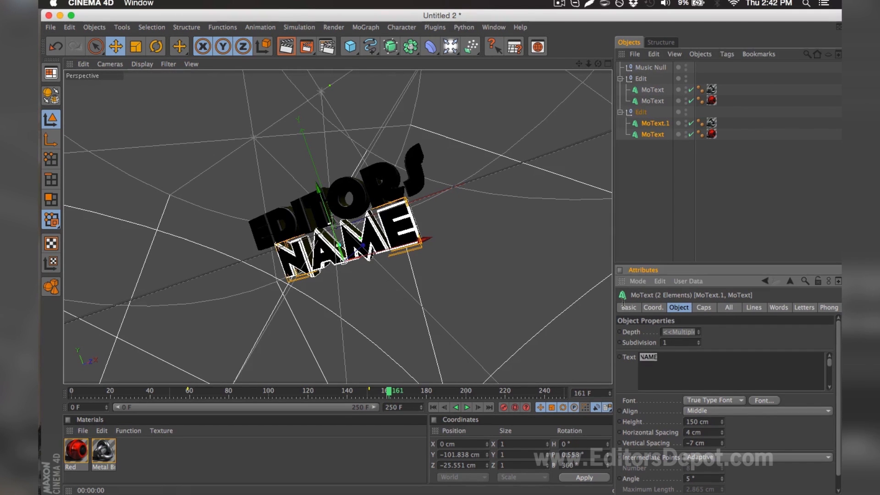
{"action": "type", "text": "DEPOT"}
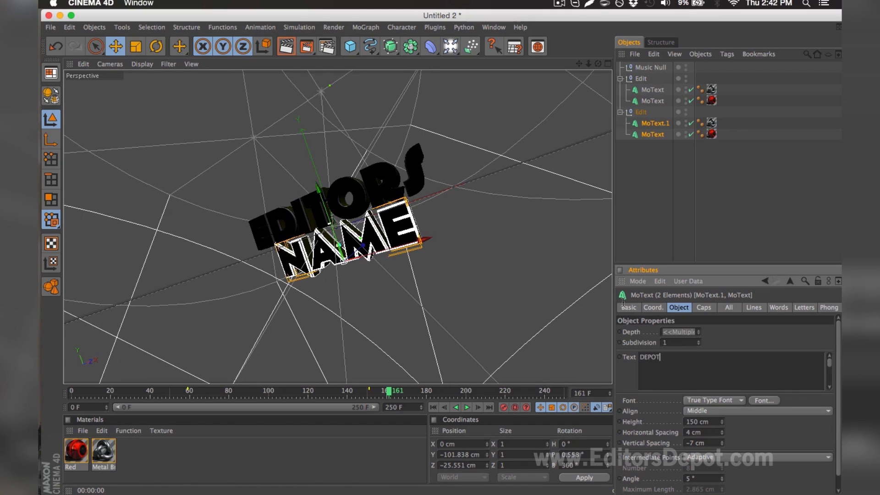
{"action": "left_click", "coordinate": [628, 187]}
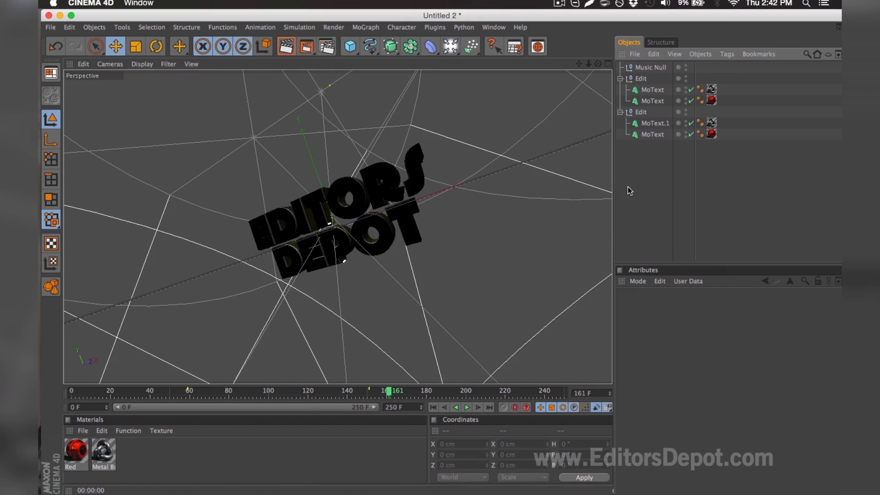
{"action": "left_click", "coordinate": [286, 46]}
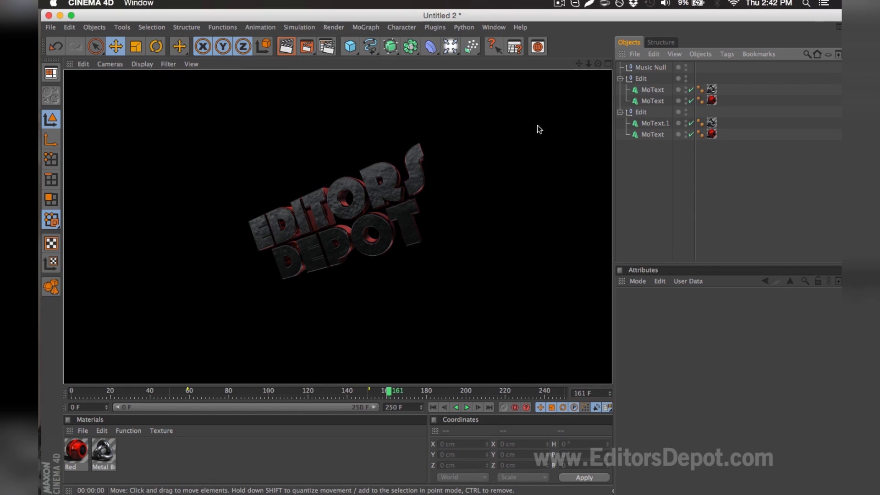
{"action": "left_click", "coordinate": [416, 131]}
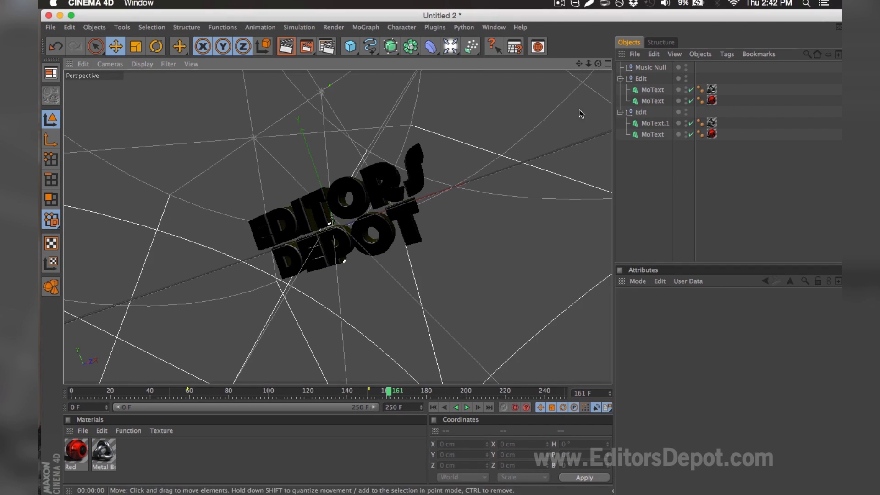
Step: Change the Red material's color to RGB 217, 46, 210
{"action": "double_click", "coordinate": [86, 463]}
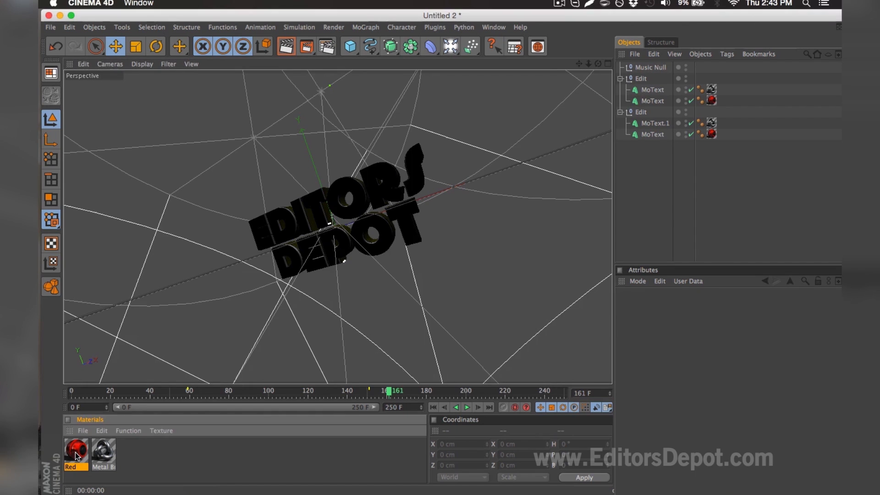
{"action": "left_click_drag", "start_coordinate": [478, 114], "coordinate": [434, 123]}
{"action": "left_click", "coordinate": [562, 122]}
{"action": "left_click_drag", "start_coordinate": [491, 133], "coordinate": [539, 134]}
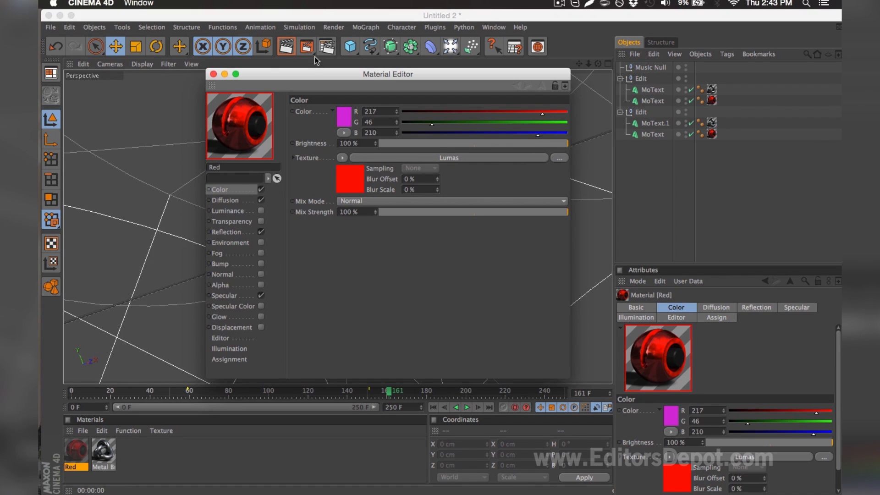
{"action": "left_click", "coordinate": [213, 73]}
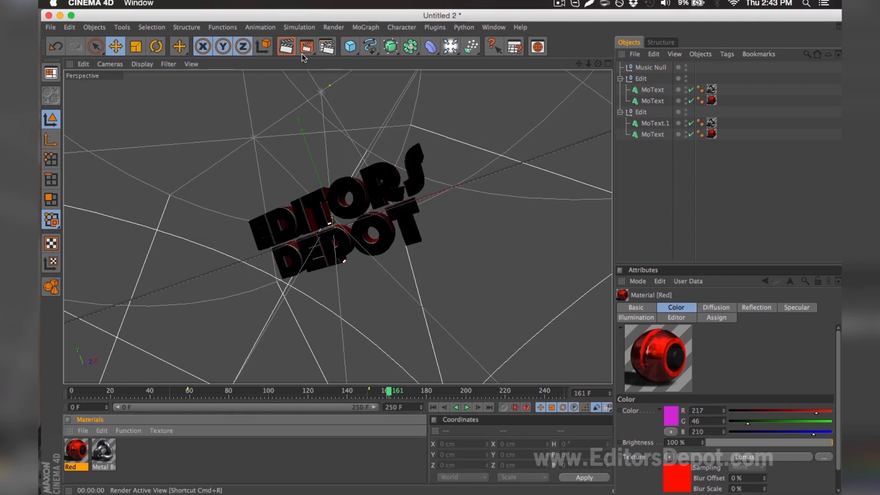
Step: Set the render frame range to All Frames and keep PNG as the saved image format
{"action": "left_click", "coordinate": [328, 48]}
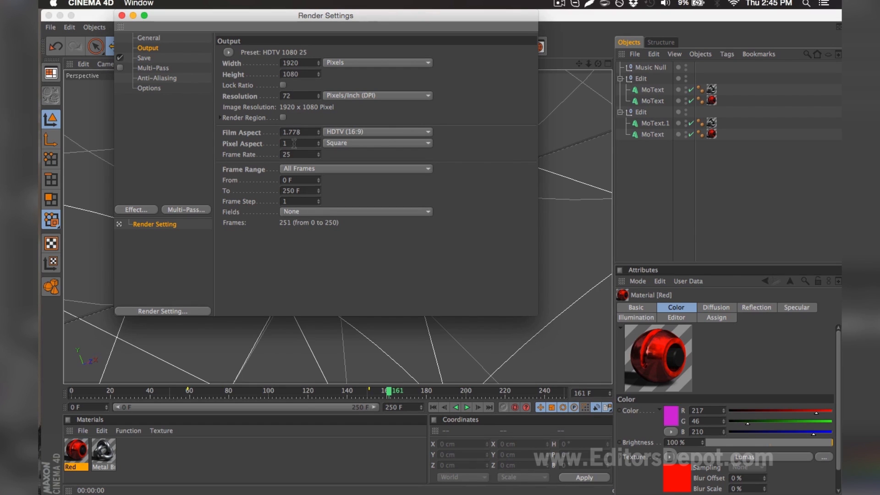
{"action": "left_click", "coordinate": [296, 169]}
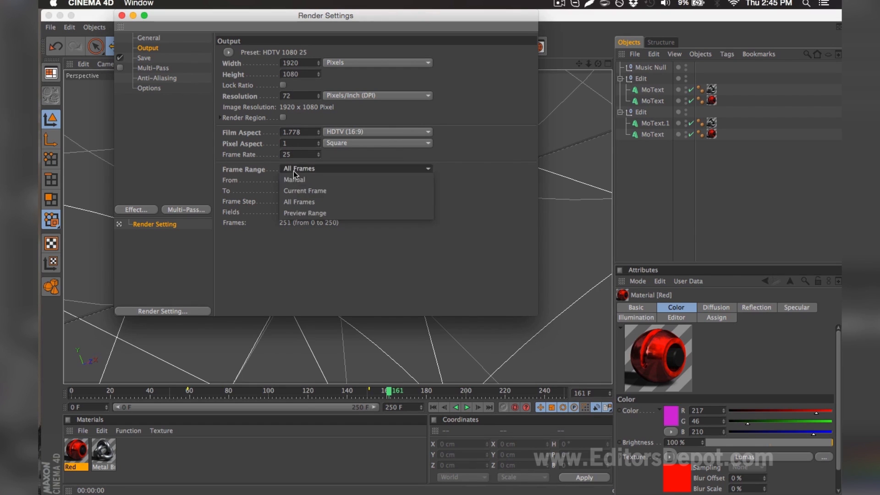
{"action": "left_click", "coordinate": [296, 202]}
{"action": "left_click", "coordinate": [177, 58]}
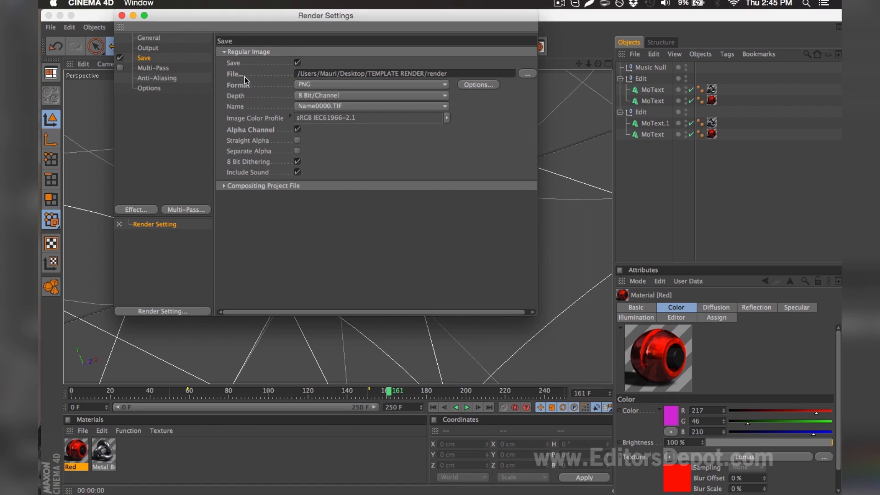
{"action": "left_click", "coordinate": [304, 85]}
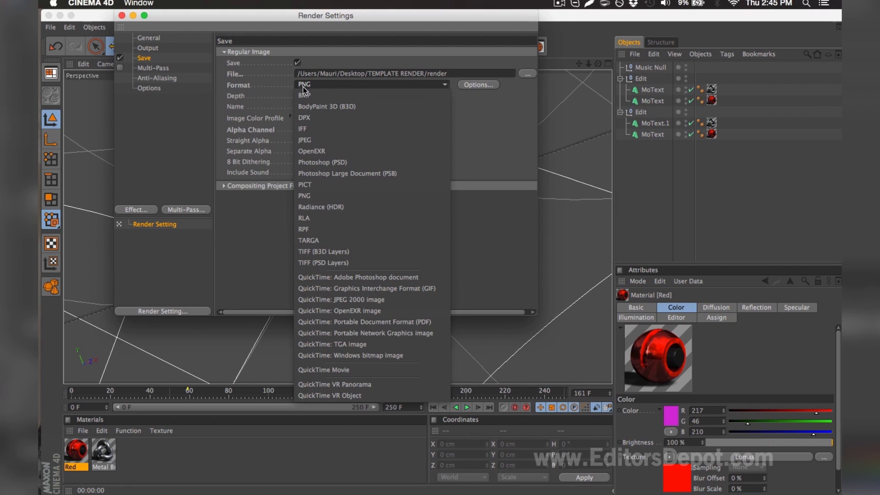
{"action": "left_click", "coordinate": [303, 87]}
Step: Save the render output as render in the TEMPLATE RENDER folder and start rendering to the Picture Viewer
{"action": "left_click", "coordinate": [527, 74]}
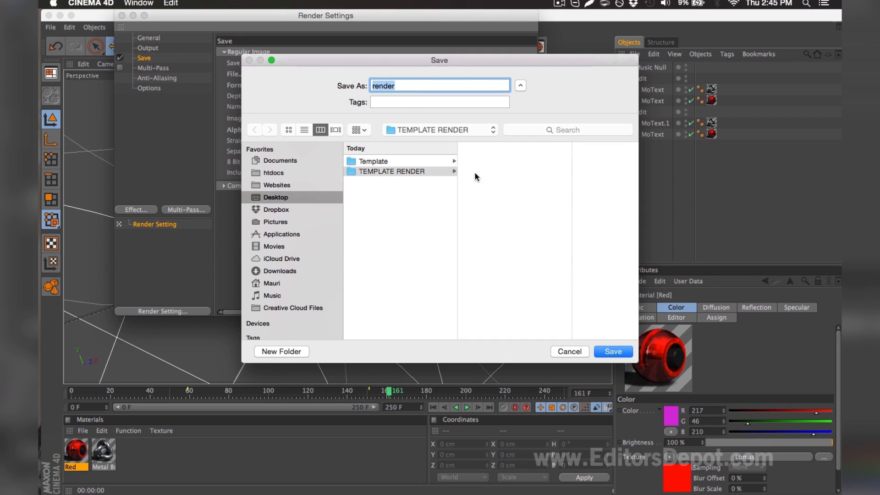
{"action": "left_click_drag", "start_coordinate": [401, 85], "coordinate": [371, 86]}
{"action": "key", "text": "Return"}
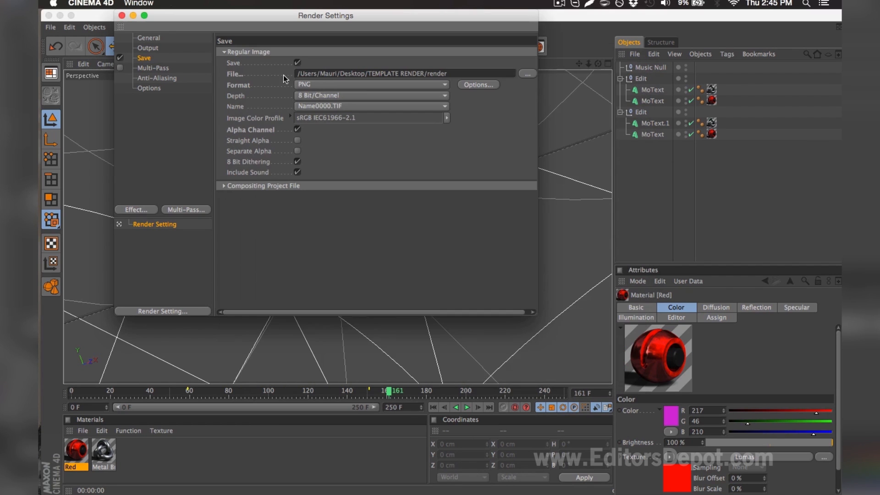
{"action": "left_click", "coordinate": [122, 16]}
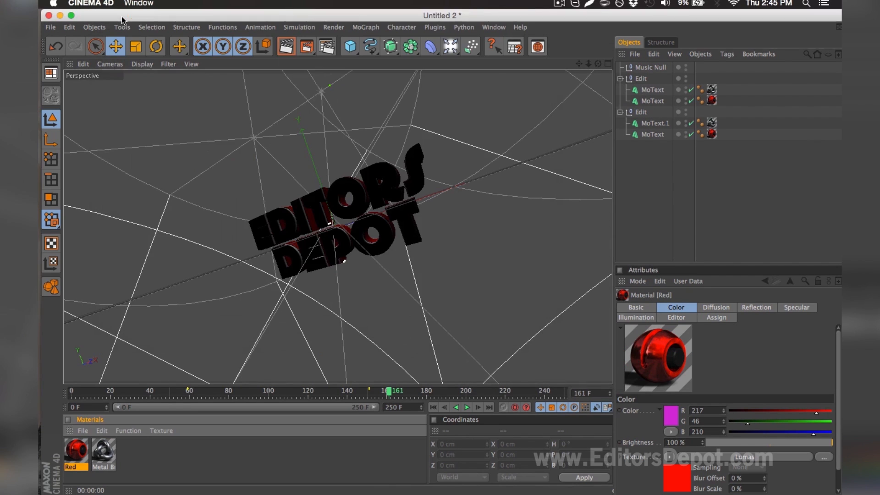
{"action": "left_click", "coordinate": [307, 47]}
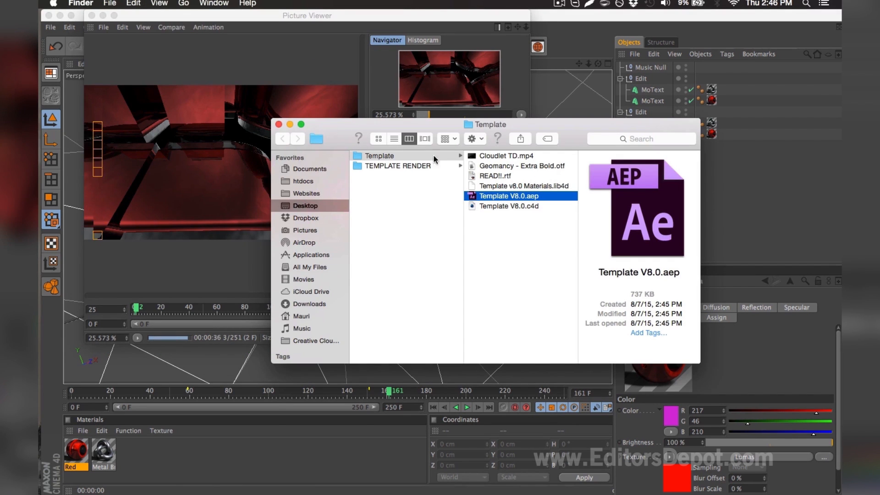
Step: Open the project file Template V8.0.aep from the Template folder in After Effects
{"action": "double_click", "coordinate": [504, 196]}
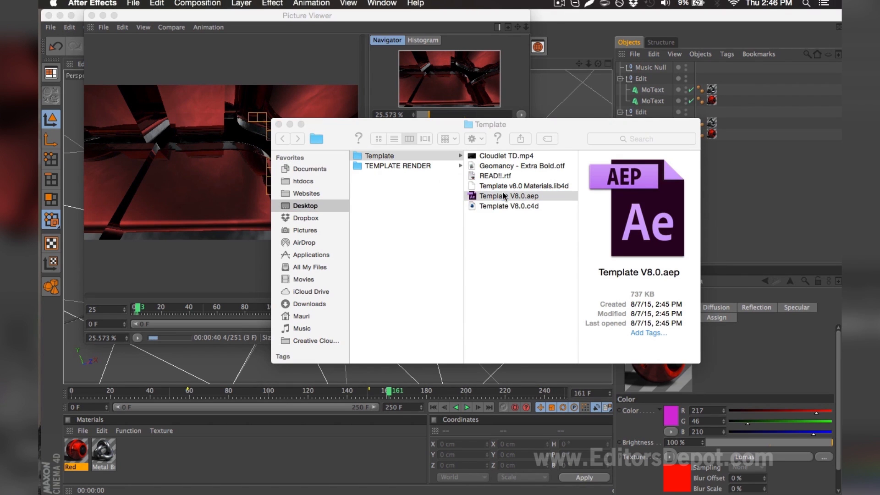
{"action": "left_click", "coordinate": [553, 272]}
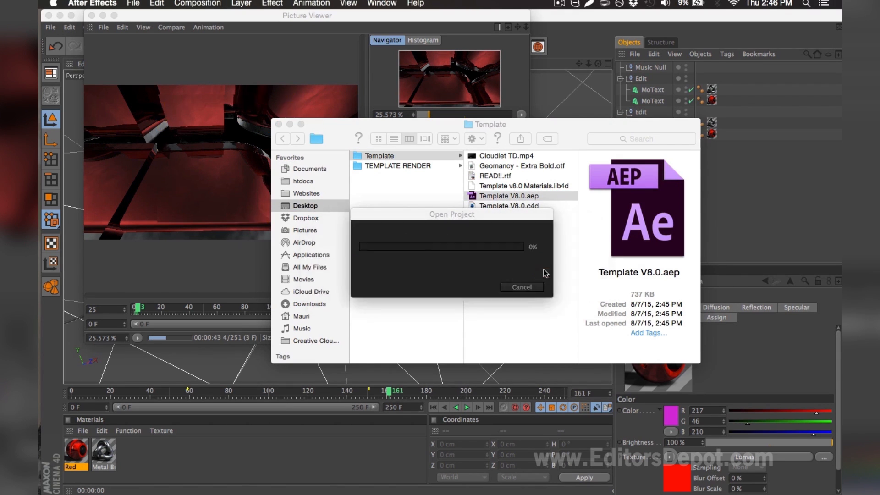
{"action": "left_click", "coordinate": [544, 273]}
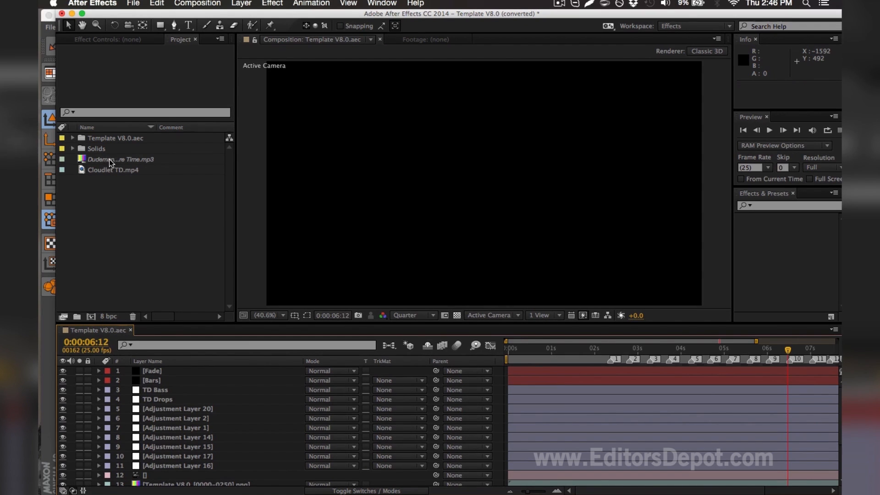
{"action": "left_click", "coordinate": [97, 163]}
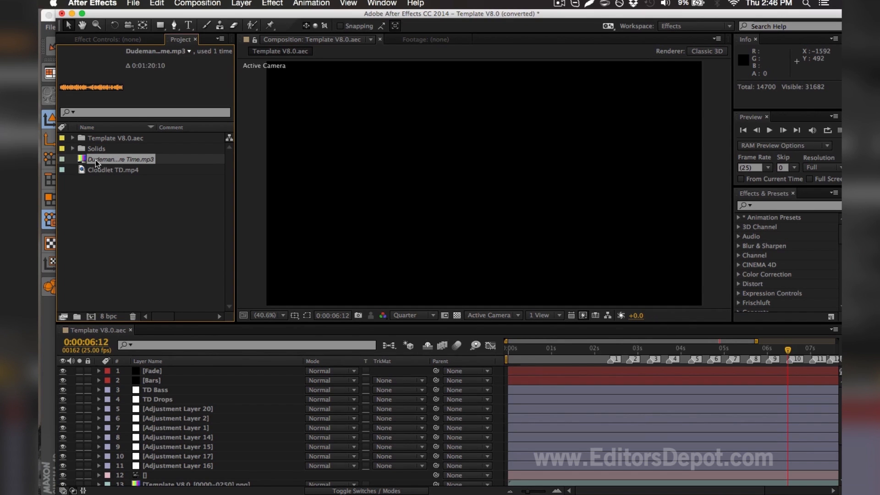
{"action": "double_click", "coordinate": [97, 163]}
{"action": "left_click", "coordinate": [252, 133]}
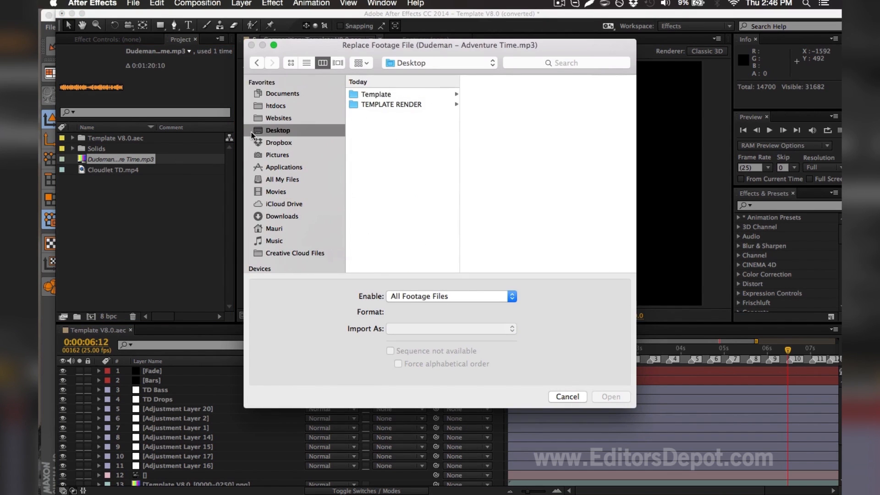
{"action": "left_click", "coordinate": [359, 95]}
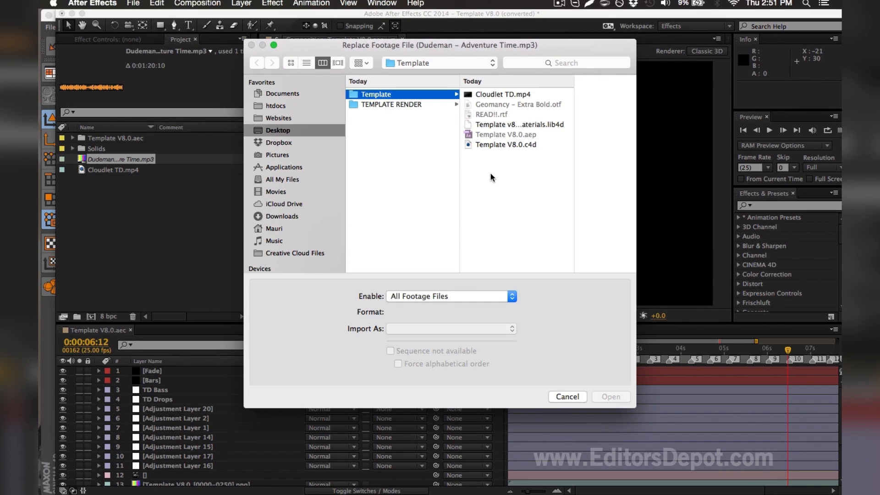
{"action": "key", "text": "Escape"}
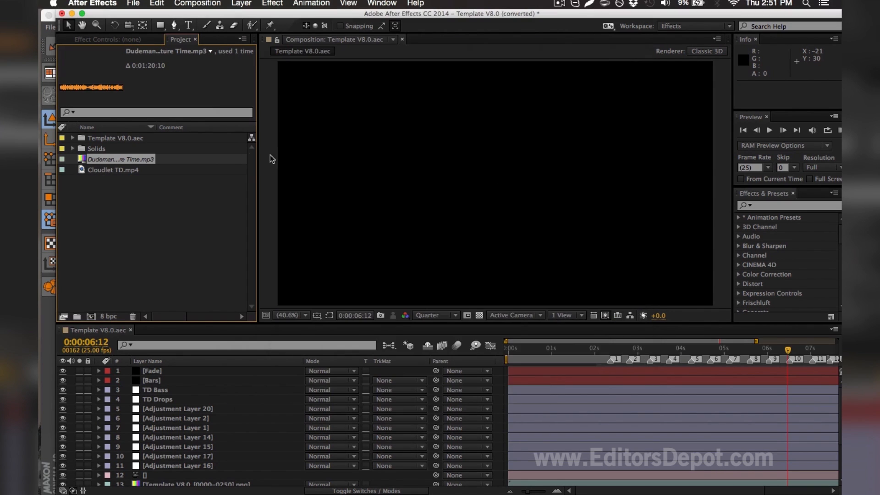
Step: Inspect the full name of the Dudeman music footage item in the project
{"action": "right_click", "coordinate": [155, 160]}
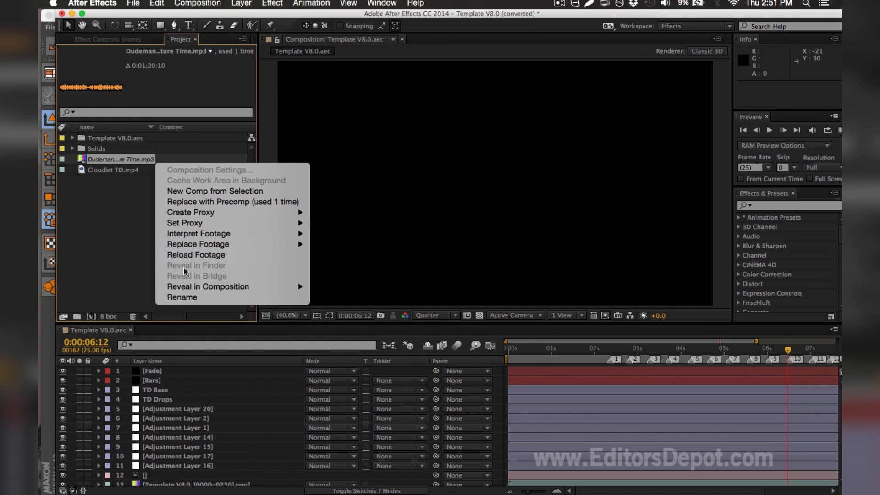
{"action": "left_click", "coordinate": [188, 298]}
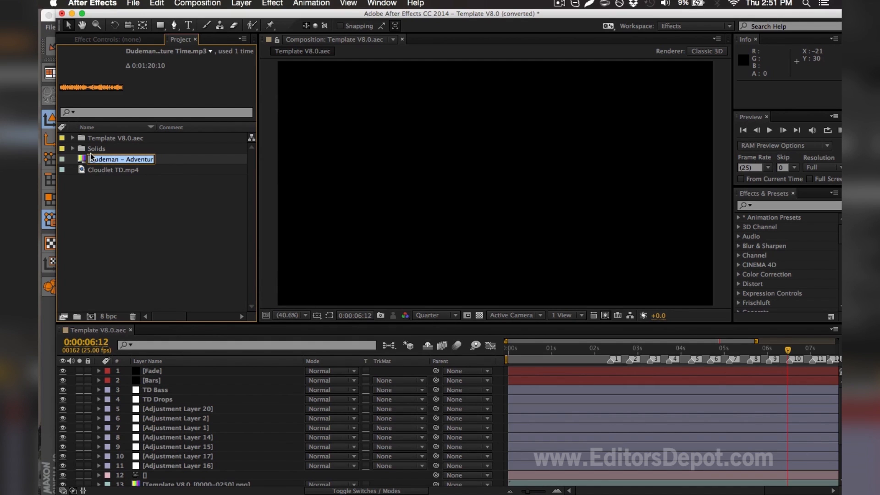
{"action": "left_click_drag", "start_coordinate": [94, 159], "coordinate": [153, 160]}
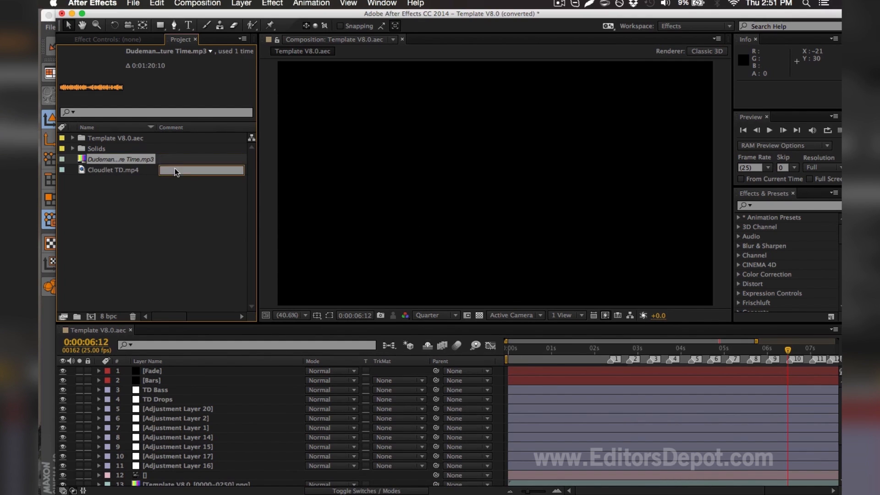
{"action": "left_click", "coordinate": [178, 202]}
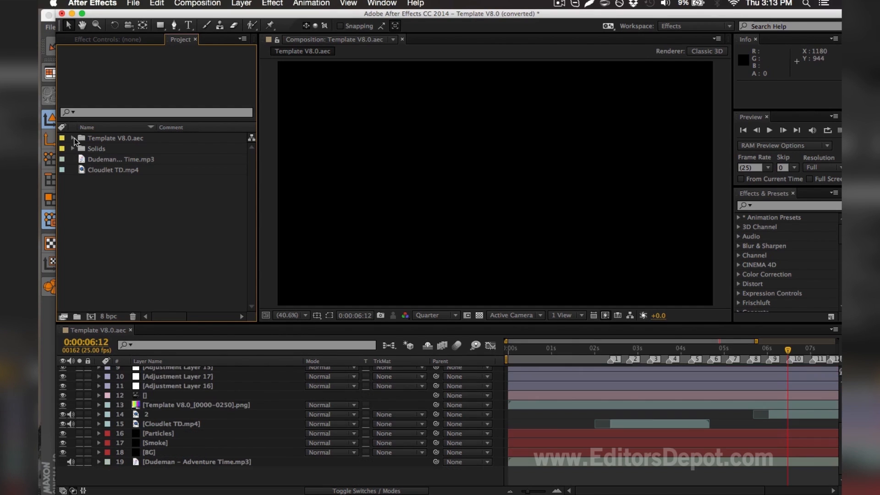
{"action": "left_click", "coordinate": [96, 160]}
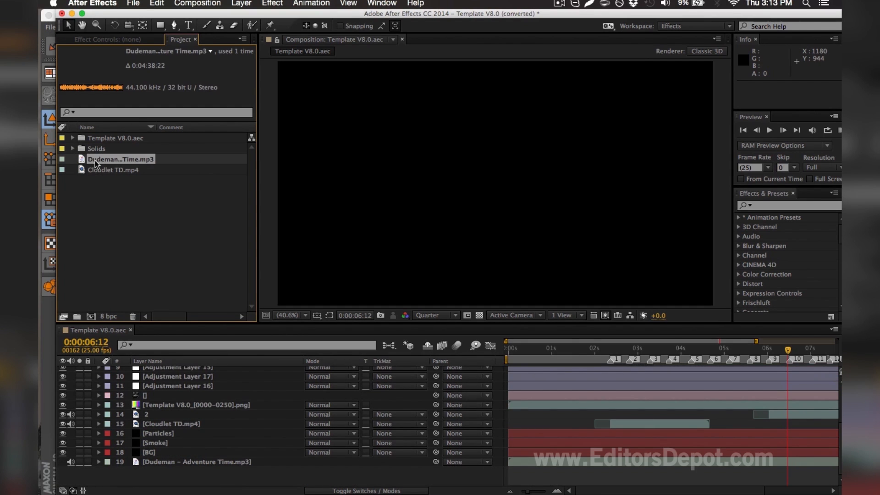
Step: Replace the missing PNG footage in the Template V8.0.aec folder with render0000.png to render0250.png from TEMPLATE RENDER, imported as a PNG sequence
{"action": "left_click", "coordinate": [73, 137]}
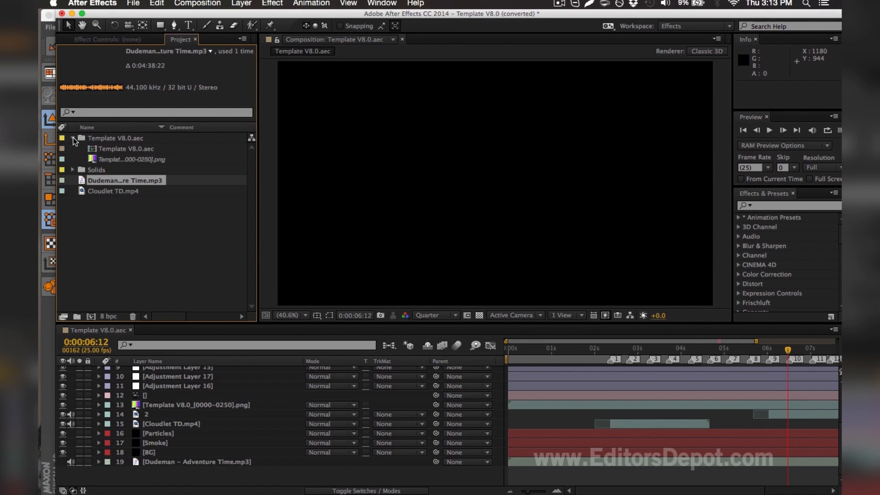
{"action": "left_click", "coordinate": [105, 159]}
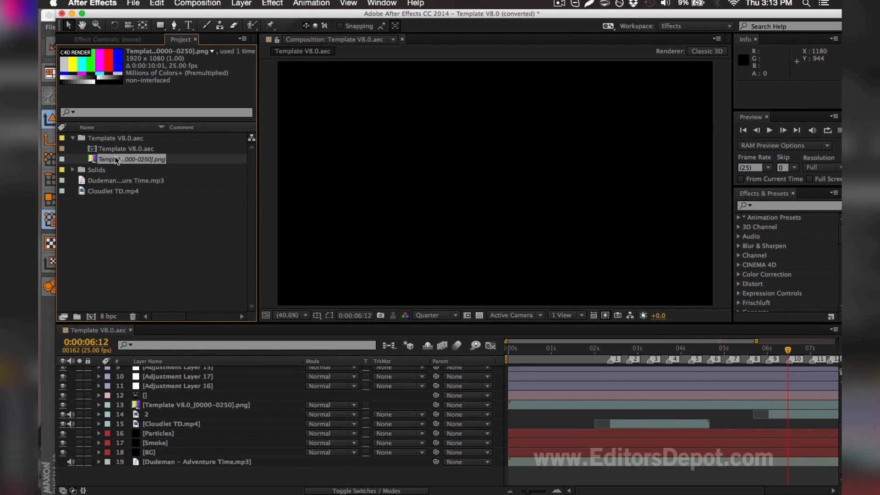
{"action": "key", "text": "super+h"}
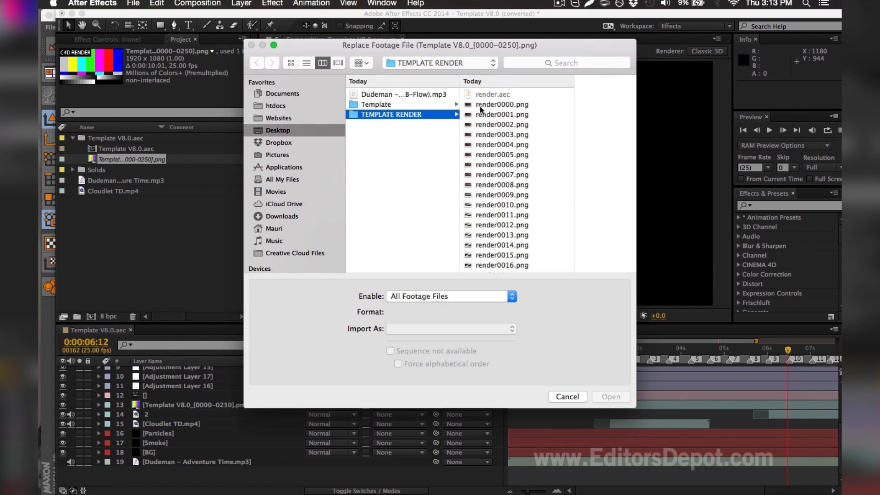
{"action": "left_click", "coordinate": [499, 105]}
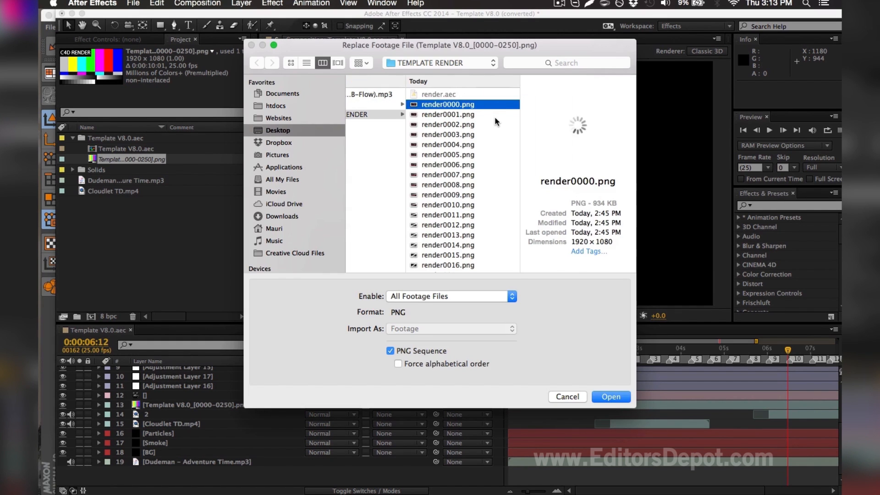
{"action": "scroll", "coordinate": [494, 116], "scroll_direction": "down", "scroll_amount": 5}
{"action": "left_click_drag", "start_coordinate": [515, 95], "coordinate": [516, 303]}
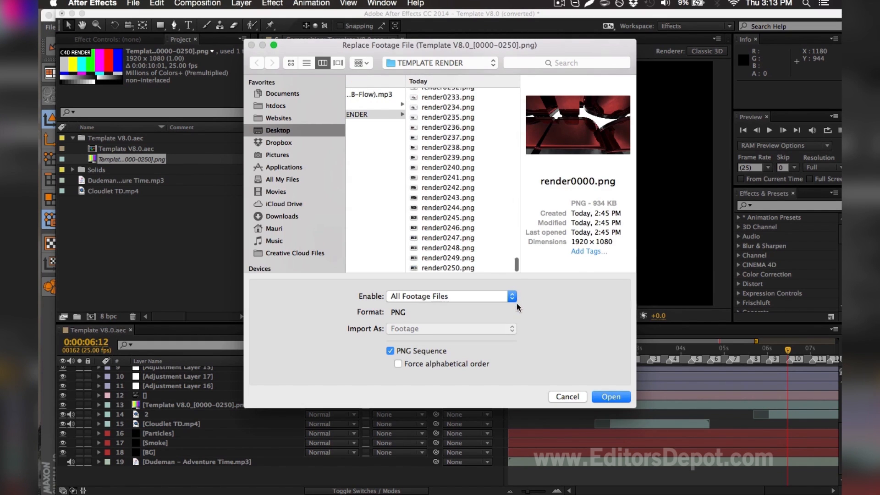
{"action": "left_click", "coordinate": [461, 267], "text": "shift"}
{"action": "scroll", "coordinate": [455, 167], "scroll_direction": "up", "scroll_amount": 3}
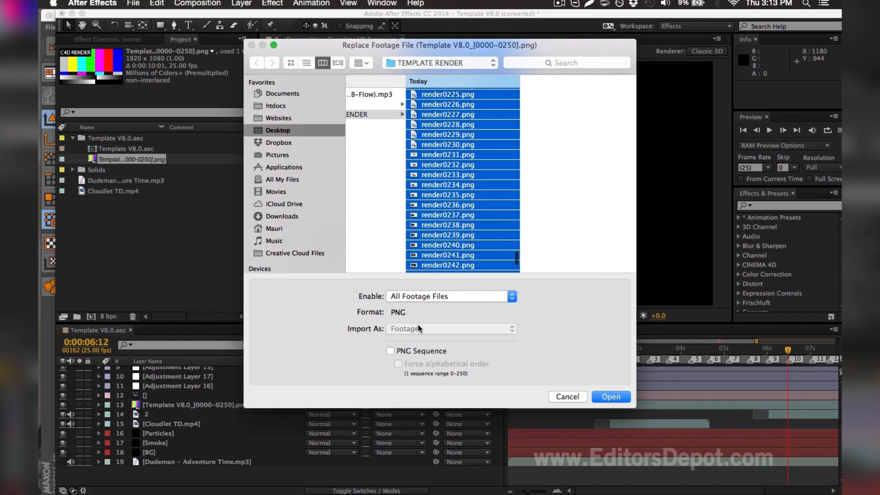
{"action": "left_click", "coordinate": [416, 351]}
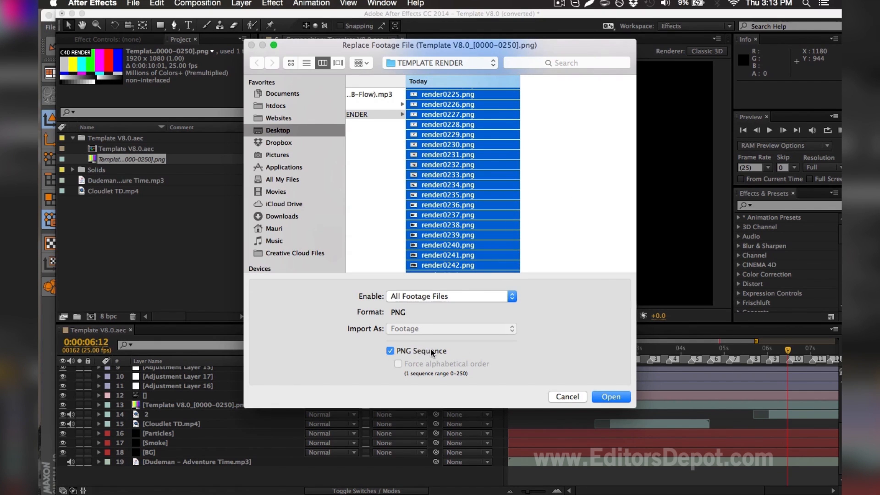
{"action": "left_click", "coordinate": [618, 398]}
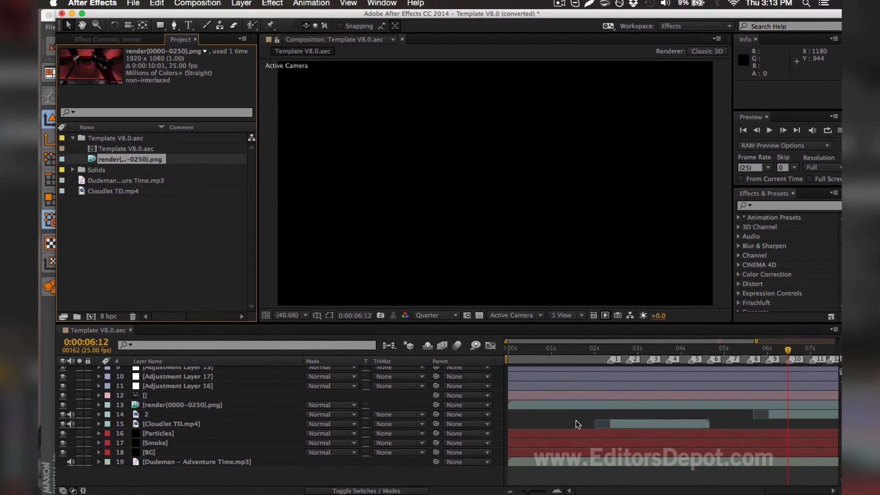
Step: Move the composition's current time to 0:00:02:04
{"action": "scroll", "coordinate": [576, 420], "scroll_direction": "up", "scroll_amount": 3}
{"action": "scroll", "coordinate": [557, 366], "scroll_direction": "up", "scroll_amount": 3}
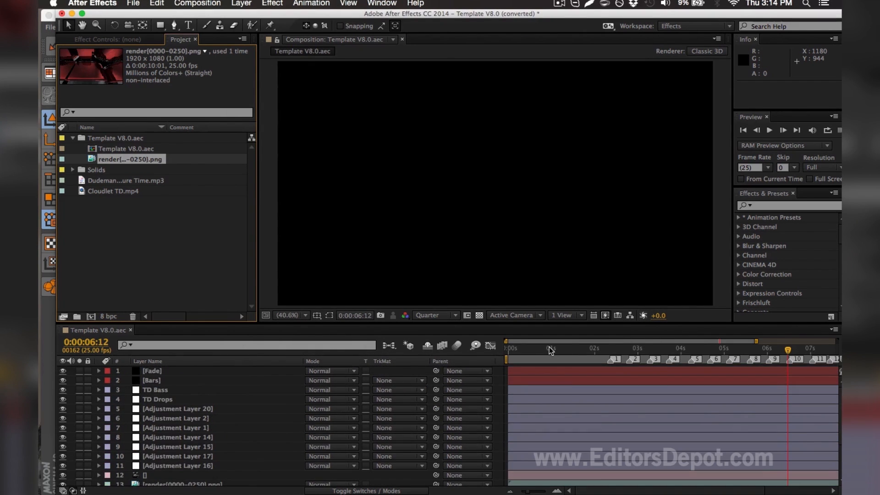
{"action": "left_click", "coordinate": [558, 347]}
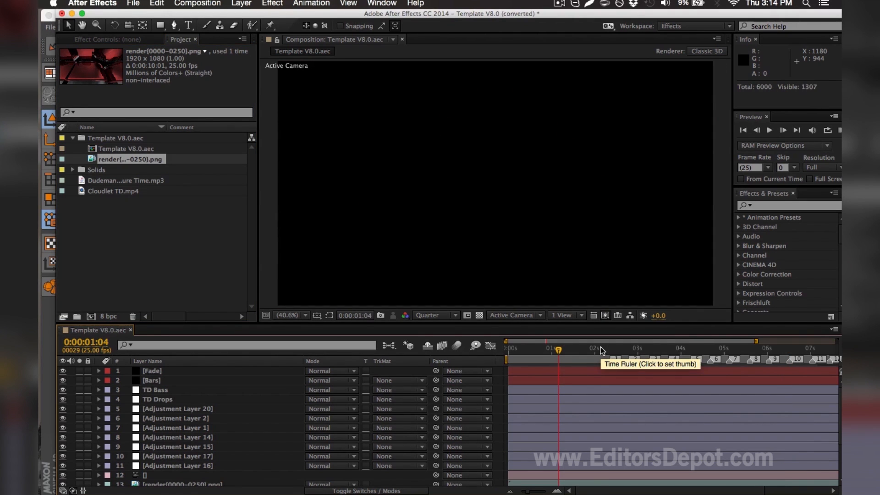
{"action": "left_click", "coordinate": [600, 347]}
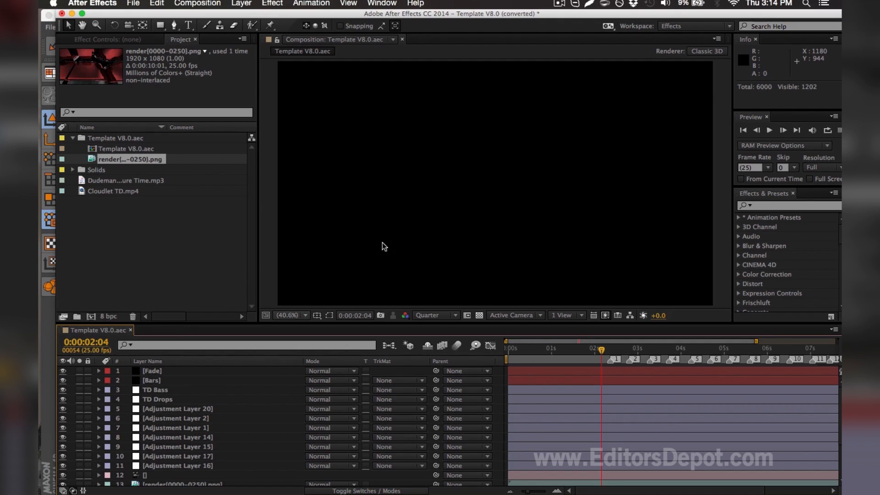
Step: Hide all layers from Adjustment Layer 20 through Adjustment Layer 16 in the composition
{"action": "left_click", "coordinate": [153, 389]}
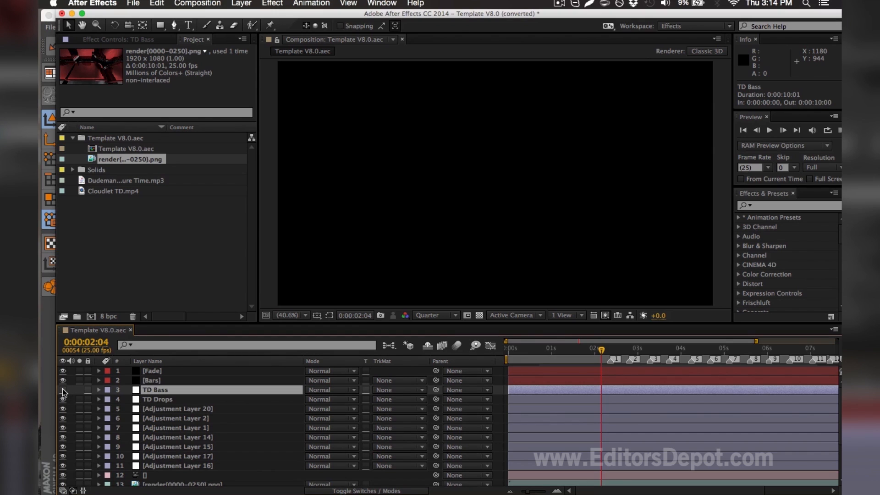
{"action": "left_click", "coordinate": [167, 465]}
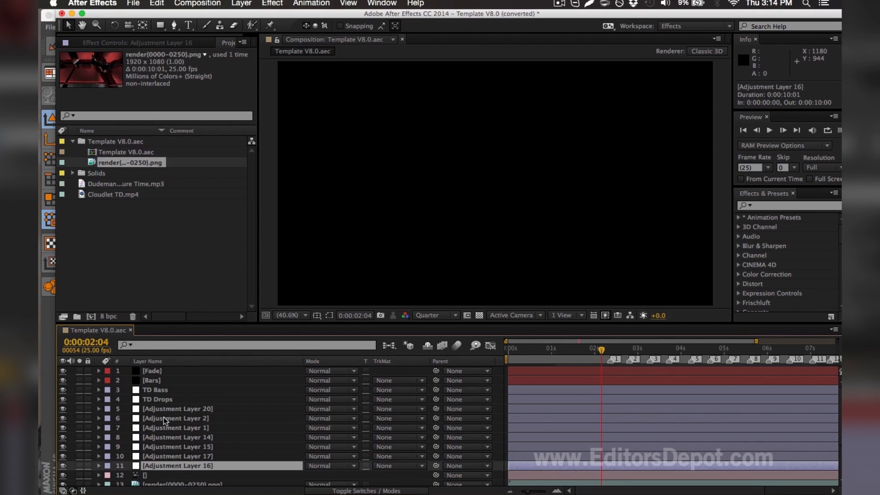
{"action": "left_click", "coordinate": [157, 405], "text": "shift"}
{"action": "left_click", "coordinate": [63, 409]}
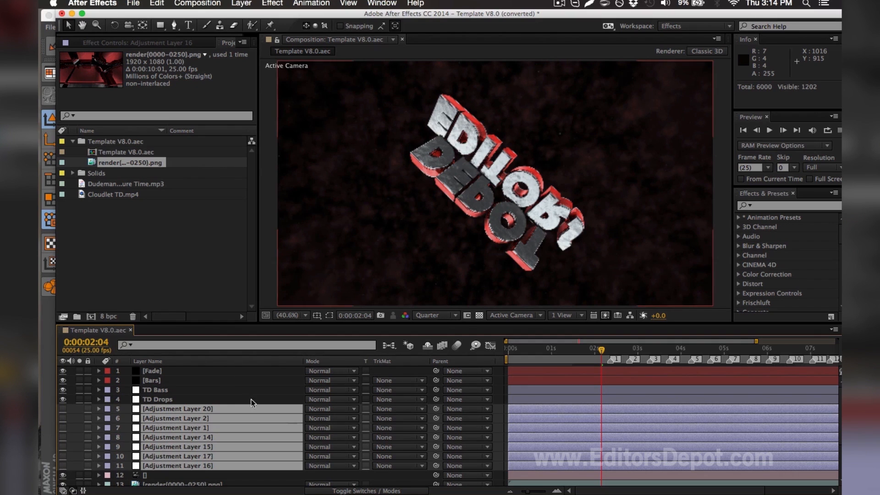
Step: Turn visibility back on for Adjustment Layers 16, 15, 14, 1, 2 and 20, keeping Adjustment Layer 17 hidden
{"action": "left_click", "coordinate": [70, 474]}
{"action": "left_click", "coordinate": [63, 464]}
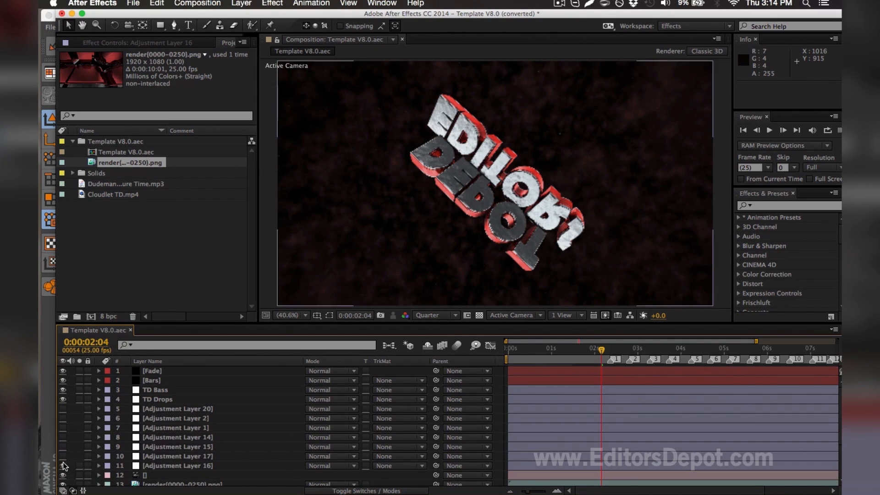
{"action": "left_click", "coordinate": [63, 456]}
{"action": "left_click", "coordinate": [62, 447]}
{"action": "left_click", "coordinate": [63, 456]}
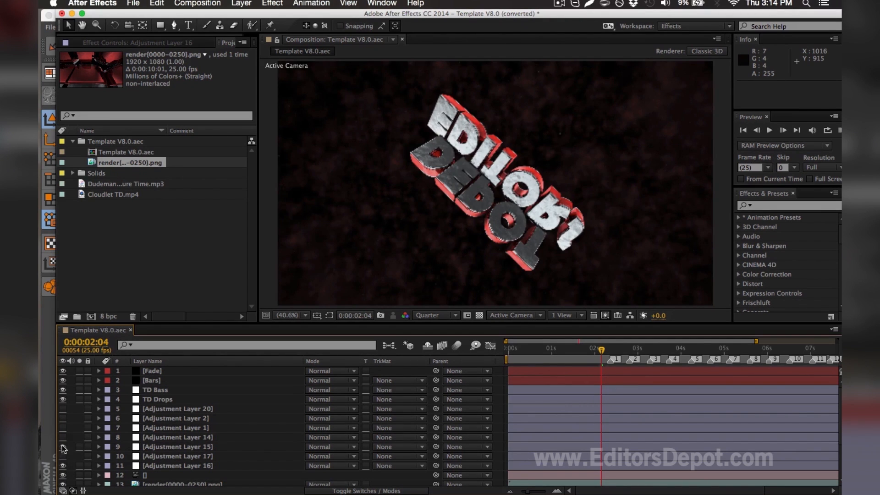
{"action": "left_click", "coordinate": [63, 437]}
{"action": "left_click", "coordinate": [62, 428]}
{"action": "left_click", "coordinate": [63, 418]}
{"action": "left_click", "coordinate": [62, 409]}
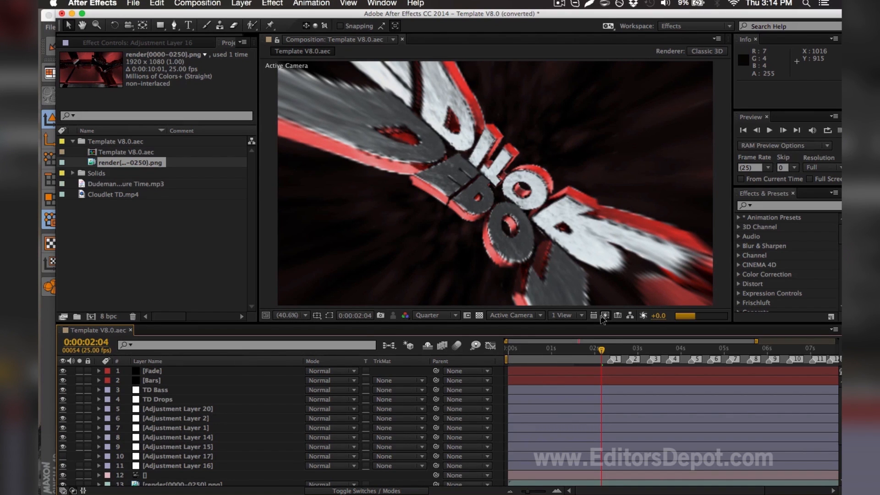
Step: Select Adjustment Layer 17 and move the current time to 0:00:03:08 to preview the title
{"action": "mouse_move", "coordinate": [596, 342]}
{"action": "left_mouse_down"}
{"action": "mouse_move", "coordinate": [646, 343]}
{"action": "mouse_move", "coordinate": [605, 343]}
{"action": "left_mouse_up"}
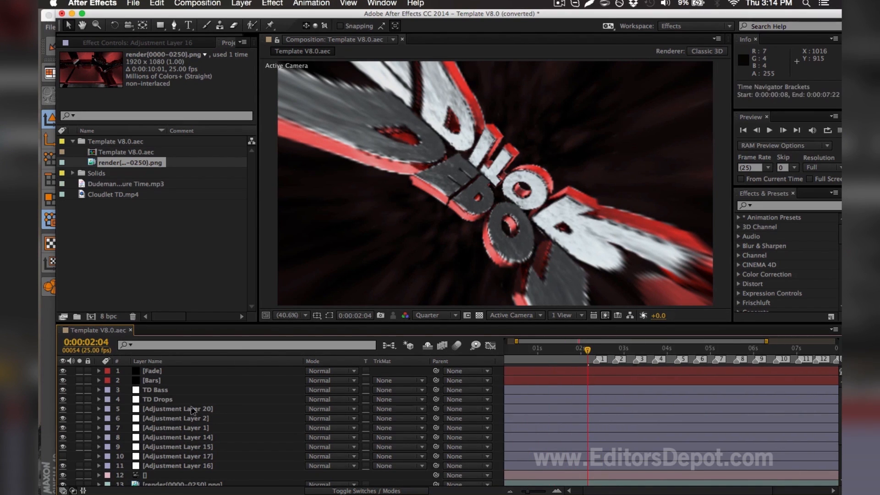
{"action": "left_click", "coordinate": [168, 449]}
{"action": "left_click", "coordinate": [168, 456]}
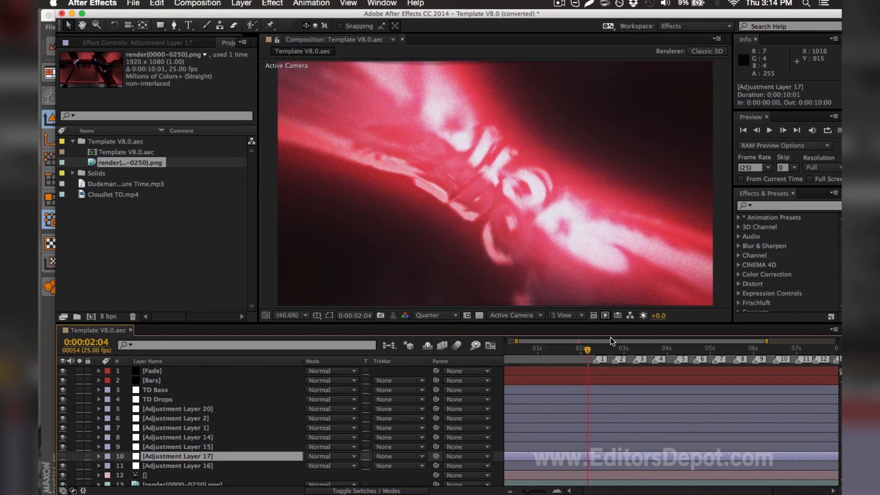
{"action": "left_click", "coordinate": [637, 348]}
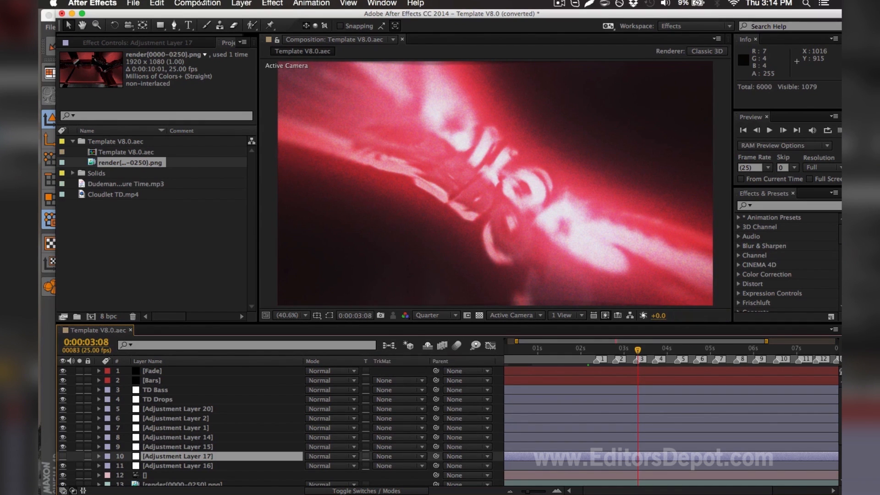
Step: Add the Template V8.0.aec composition to the Adobe Media Encoder queue
{"action": "left_click", "coordinate": [202, 4]}
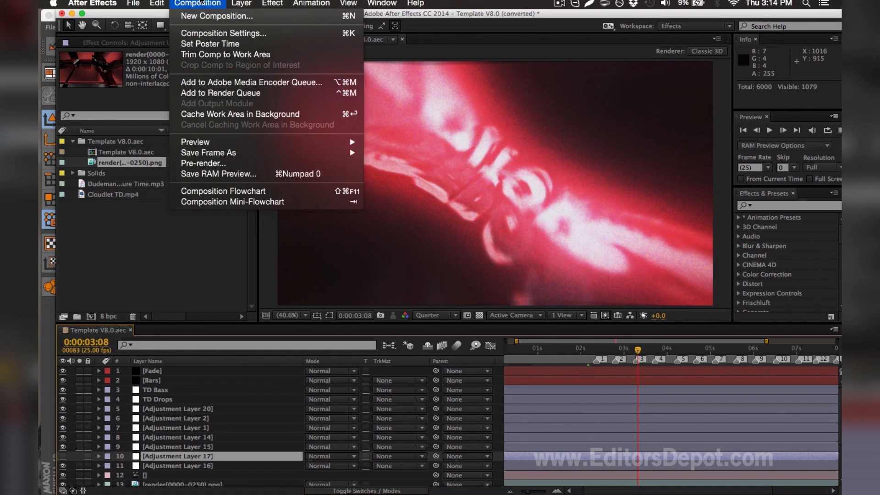
{"action": "left_click", "coordinate": [217, 83]}
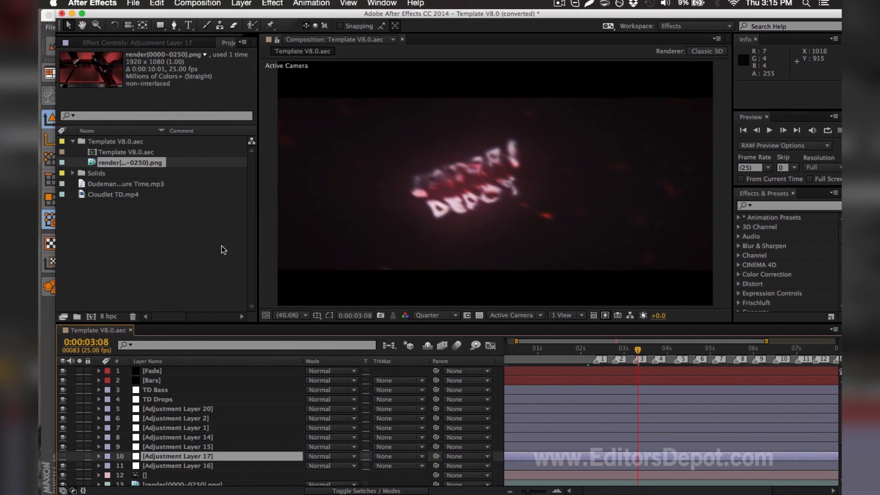